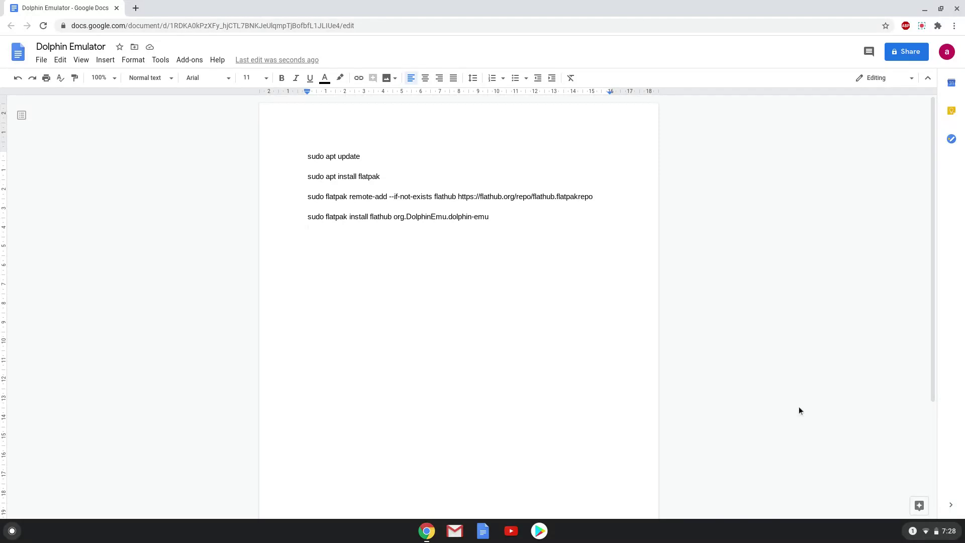
# Step: Open Chromebook Settings from the status tray and go to the Linux (Beta) section
pyautogui.click(934, 532)
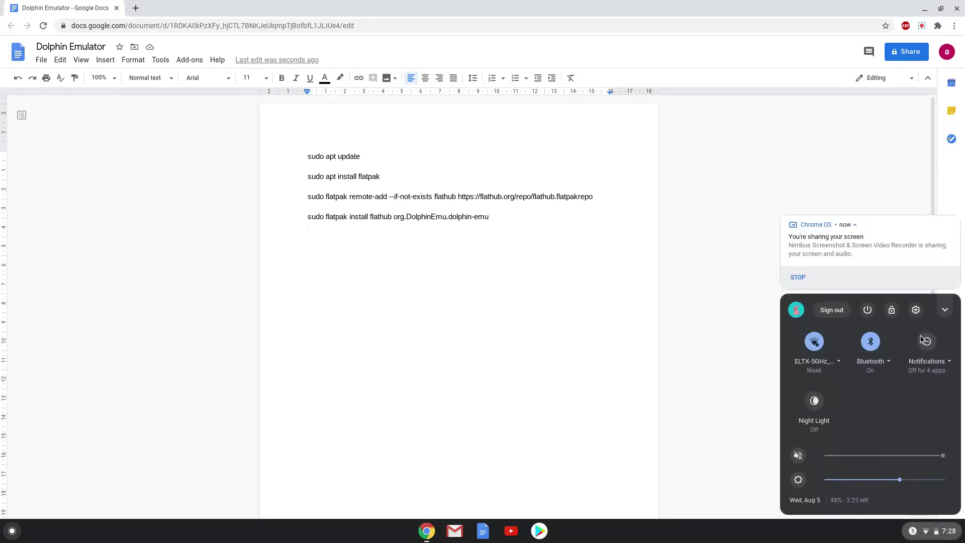
pyautogui.click(915, 310)
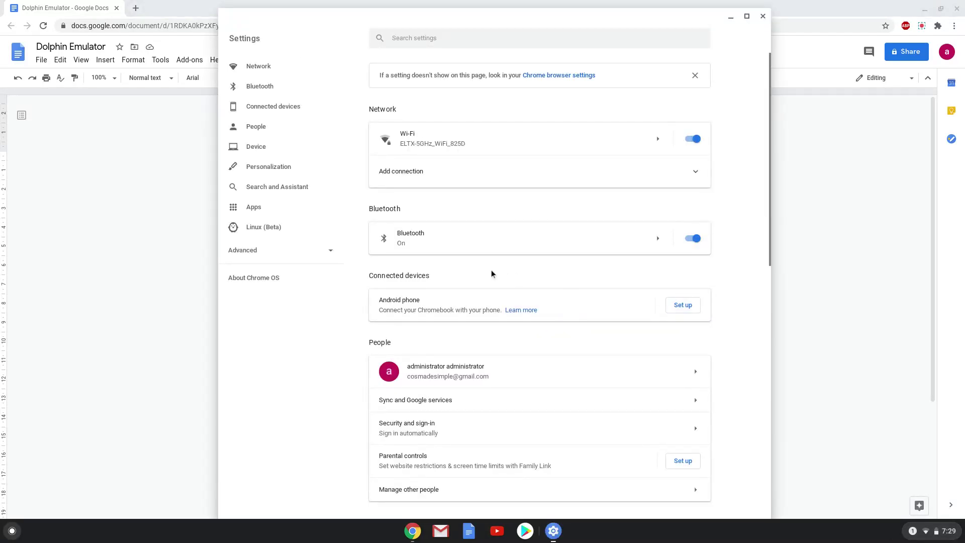
pyautogui.click(319, 238)
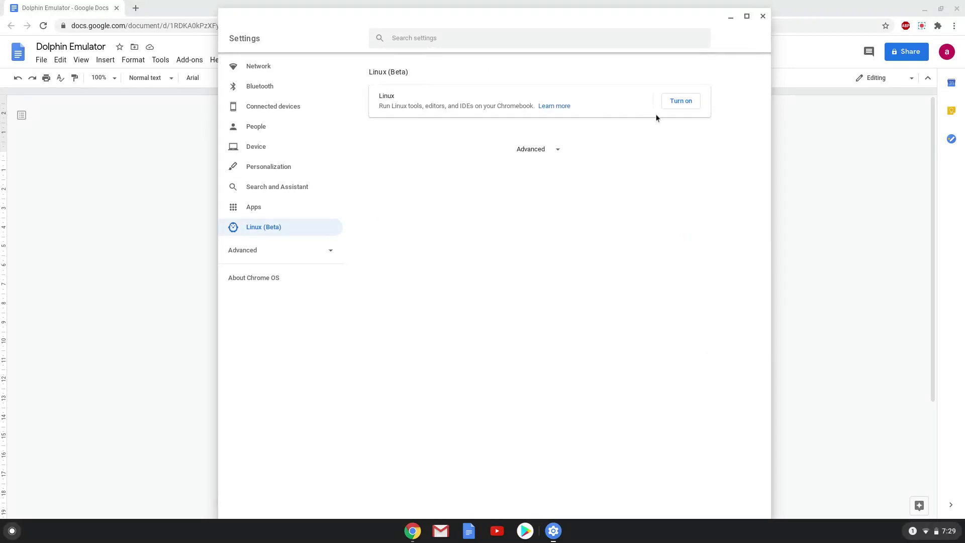
# Step: Install Linux (Beta) through the setup wizard, then close the new terminal and Settings
pyautogui.click(676, 106)
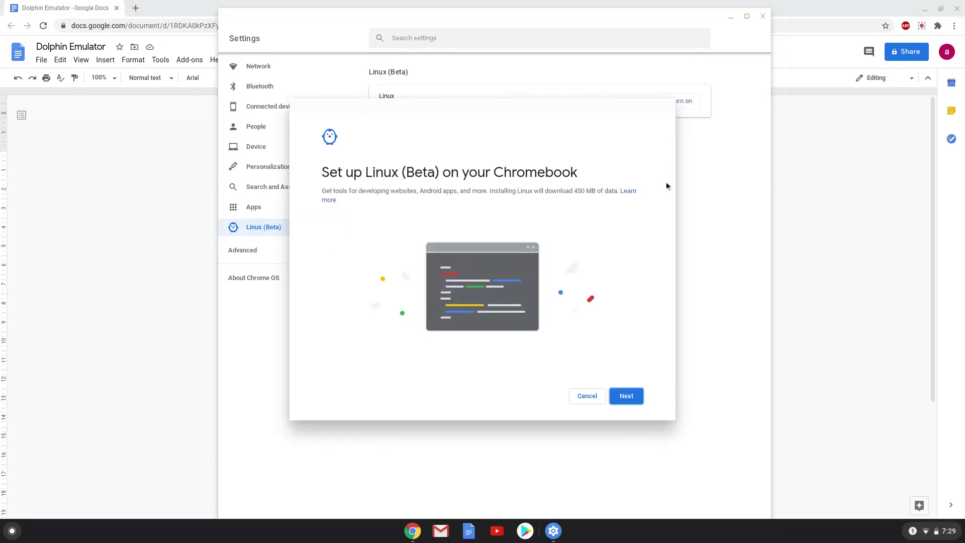
pyautogui.click(625, 397)
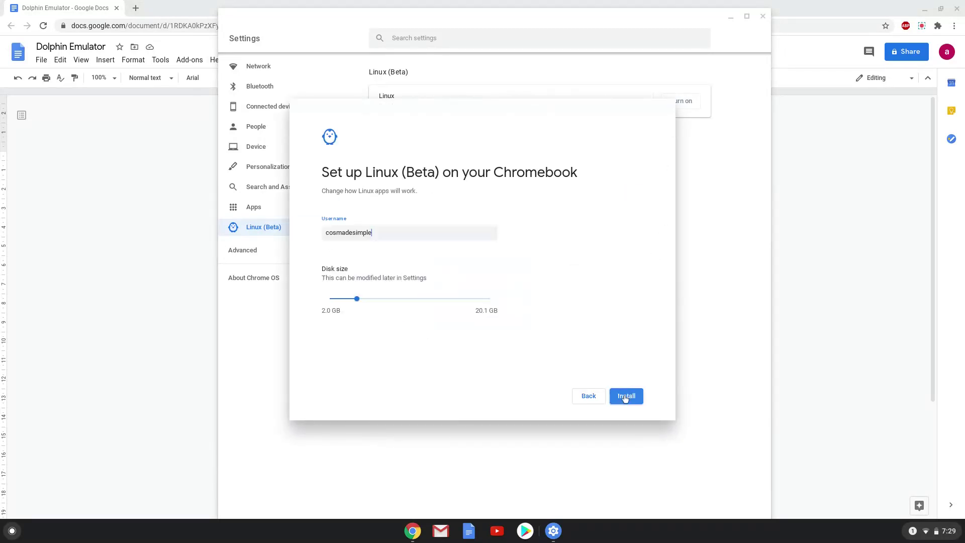
pyautogui.click(625, 396)
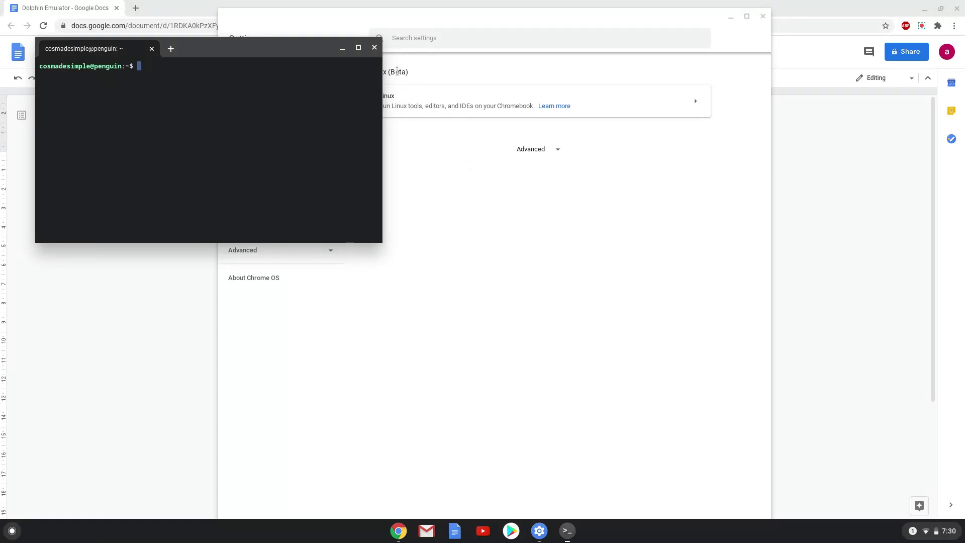
pyautogui.click(374, 48)
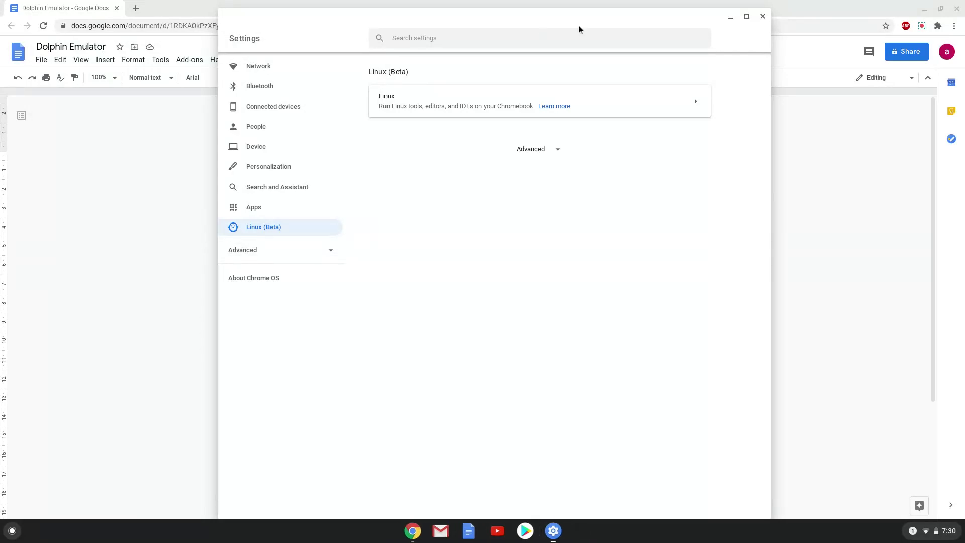
pyautogui.click(763, 18)
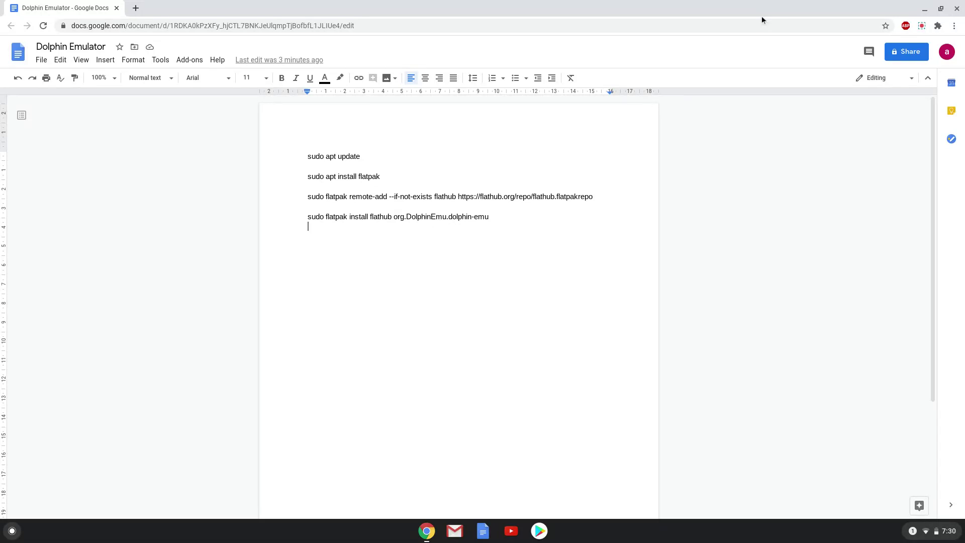
# Step: Copy 'sudo apt update' from the document and run it in a reopened Terminal
pyautogui.tripleClick(335, 156)
pyautogui.rightClick(335, 156)
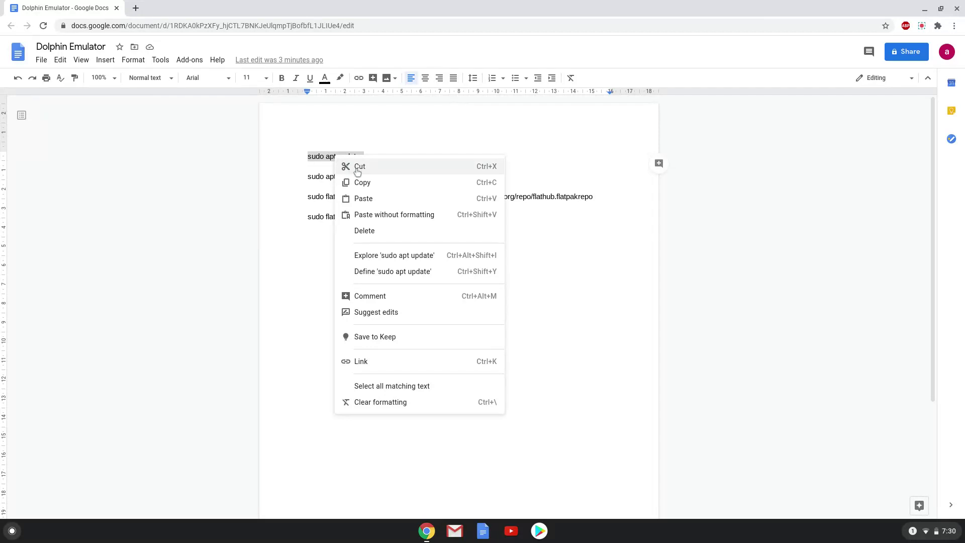
pyautogui.click(363, 182)
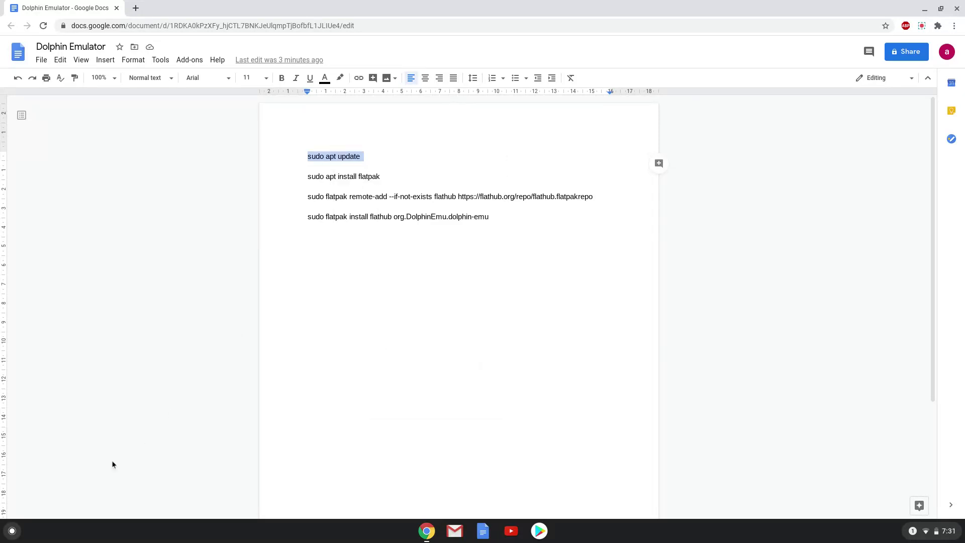
pyautogui.click(12, 530)
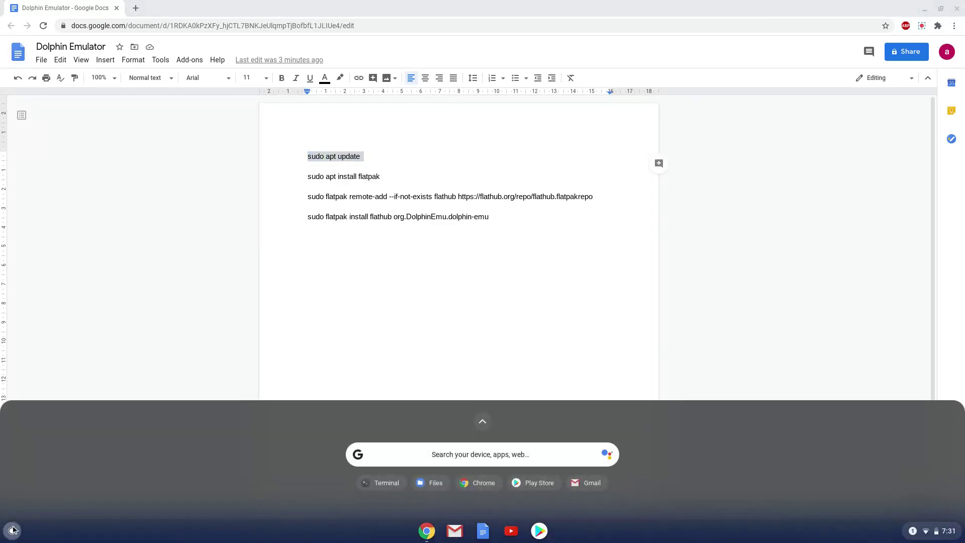
pyautogui.write('terminal')
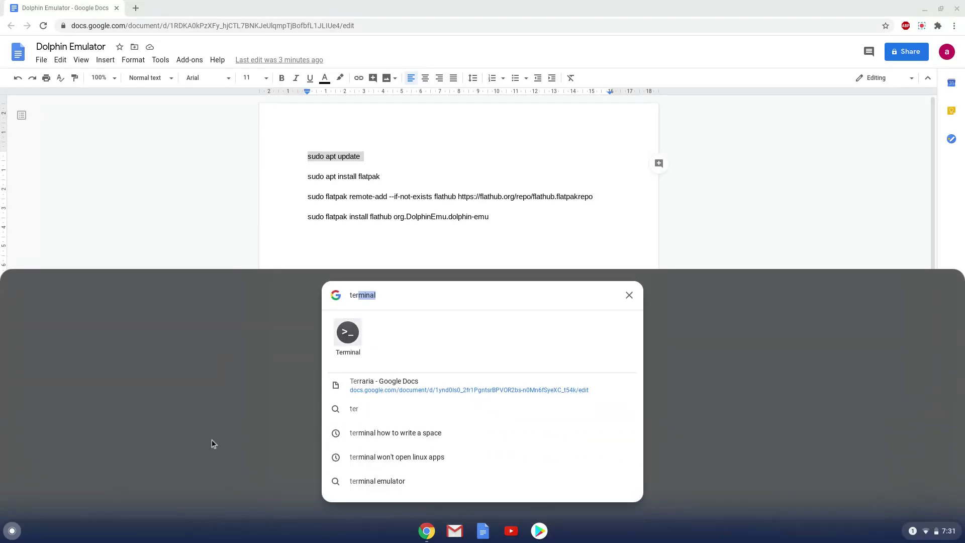
pyautogui.click(352, 334)
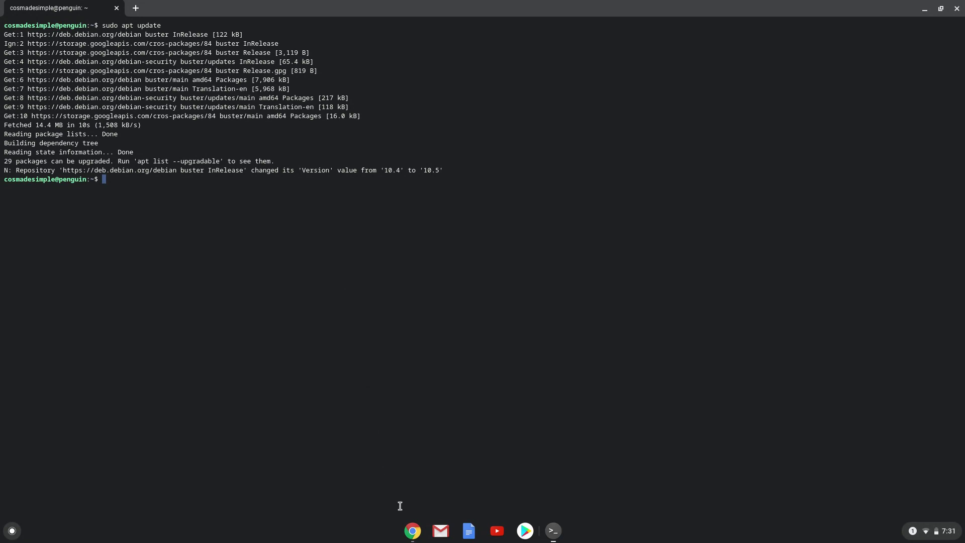
# Step: Copy 'sudo apt install flatpak' from the document, run it in Terminal, and confirm installation
pyautogui.click(412, 530)
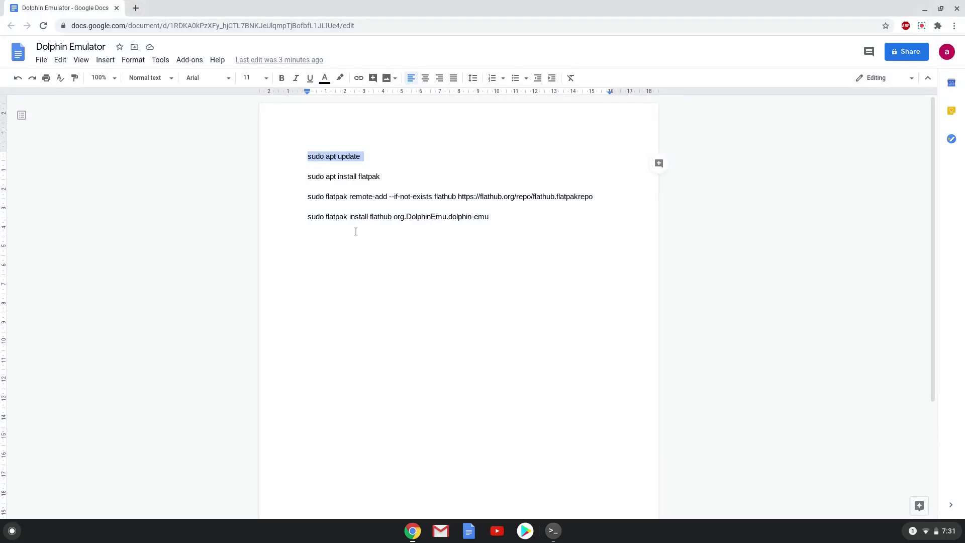
pyautogui.tripleClick(344, 177)
pyautogui.rightClick(345, 178)
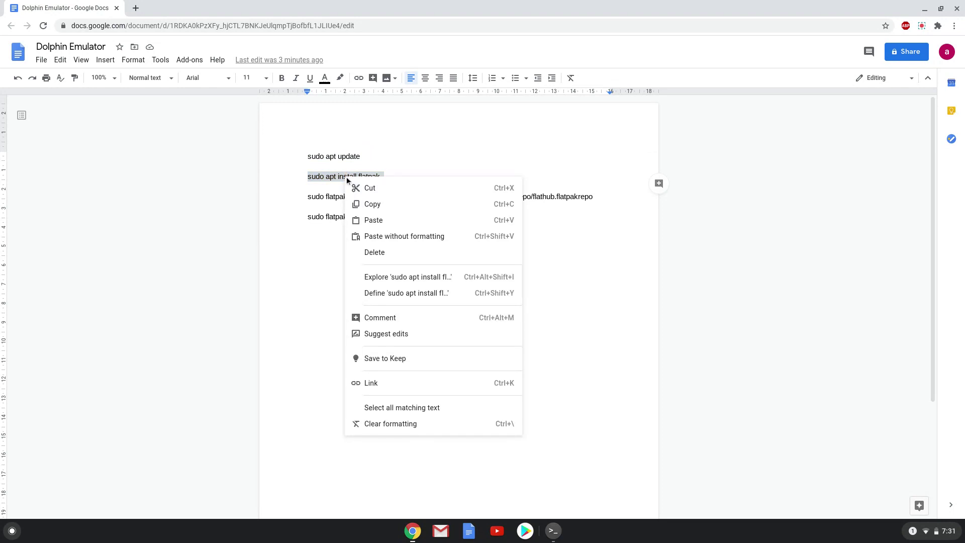
pyautogui.click(372, 205)
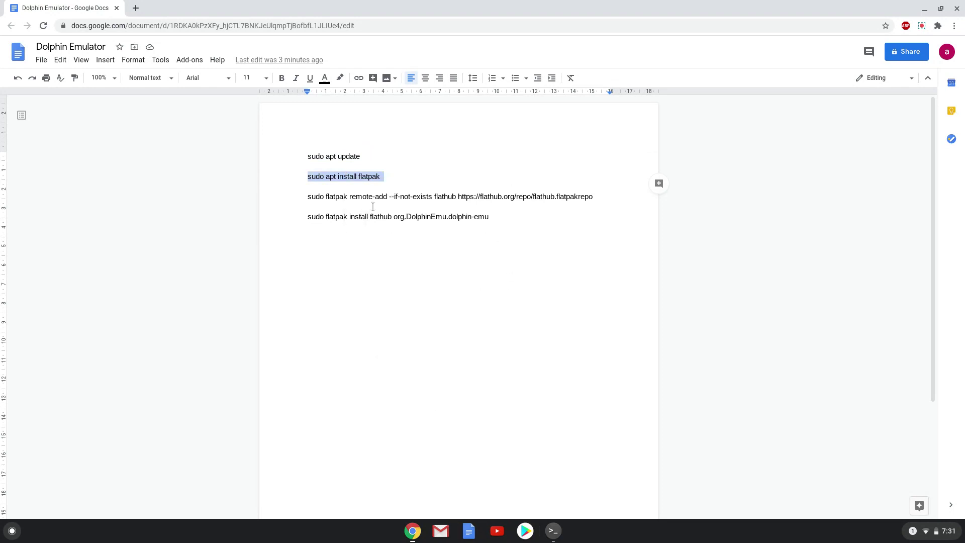
pyautogui.click(554, 531)
pyautogui.hotkey('ctrl', 'shift', 'v')
pyautogui.press('Return')
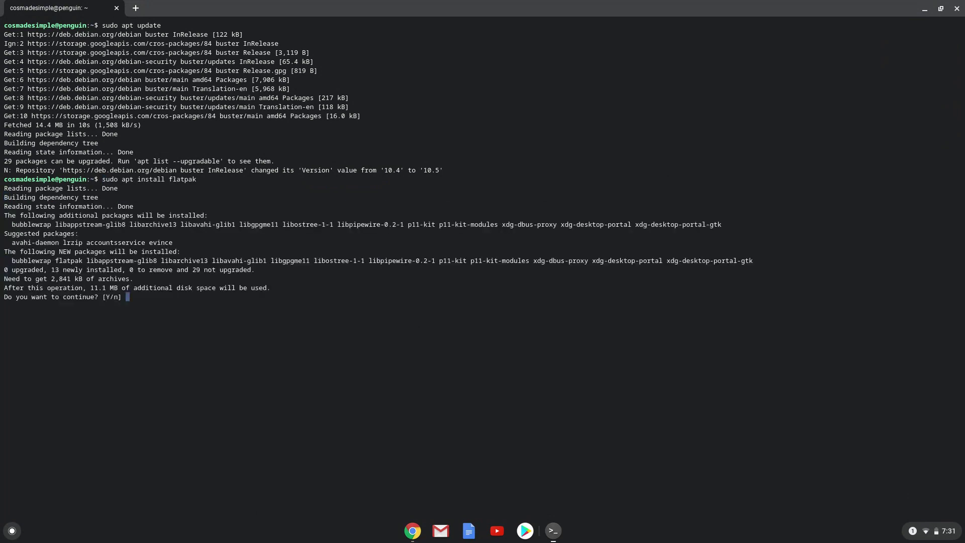
pyautogui.press('Return')
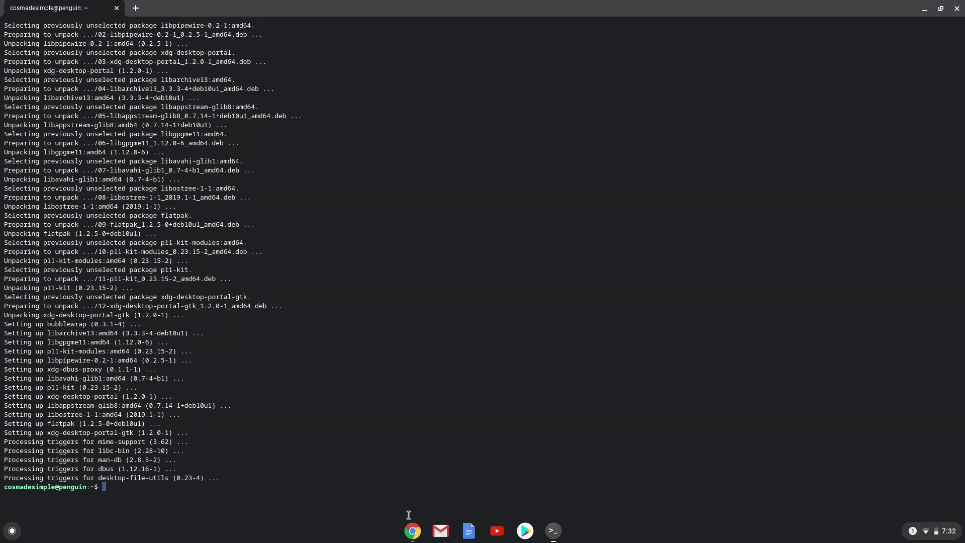
# Step: Run the document's Flathub 'flatpak remote-add' command in Terminal, then return to the document
pyautogui.click(413, 530)
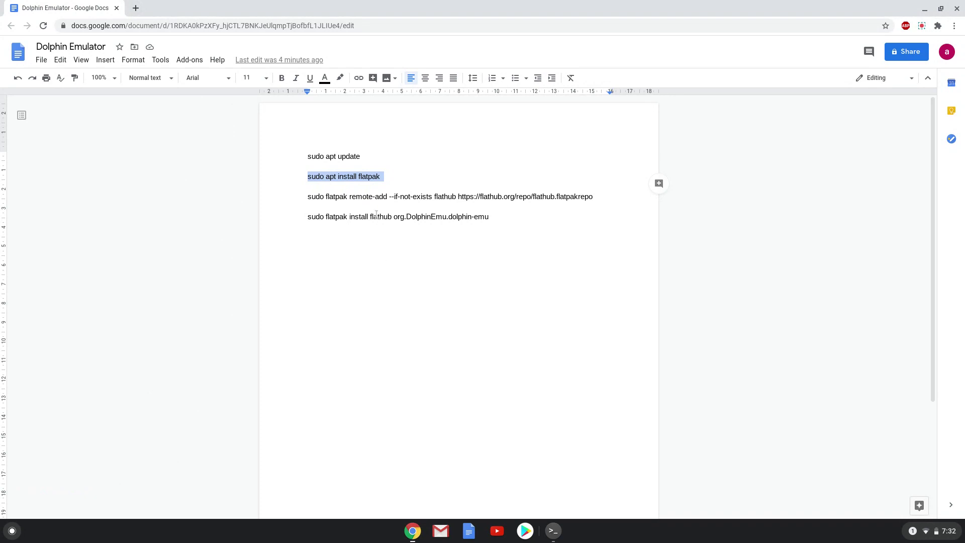
pyautogui.tripleClick(369, 196)
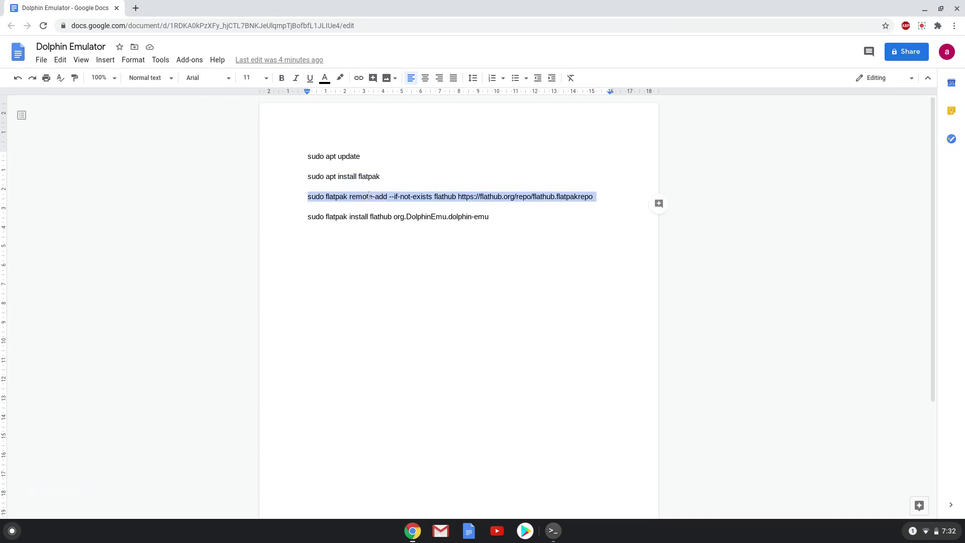
pyautogui.rightClick(369, 196)
pyautogui.click(396, 226)
pyautogui.click(554, 532)
pyautogui.hotkey('ctrl', 'shift', 'v')
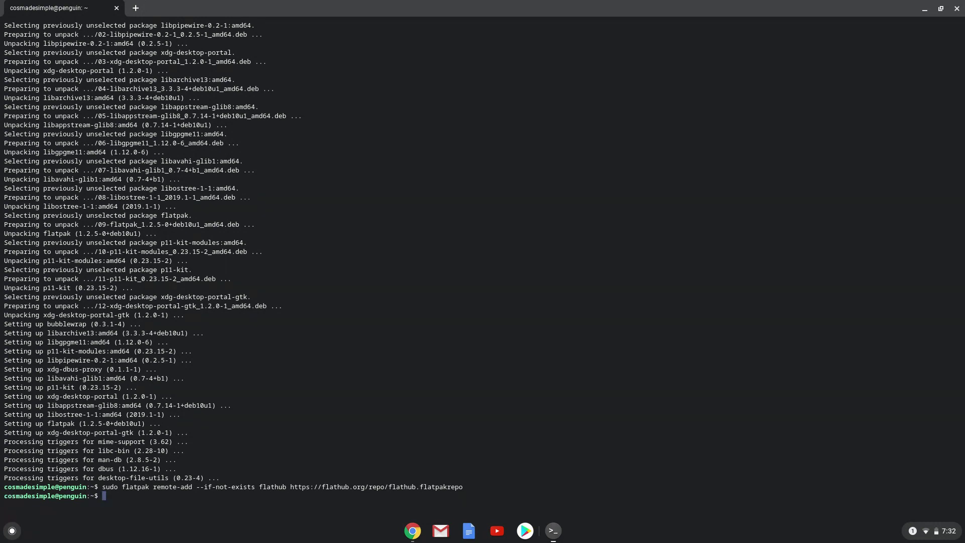
pyautogui.click(414, 532)
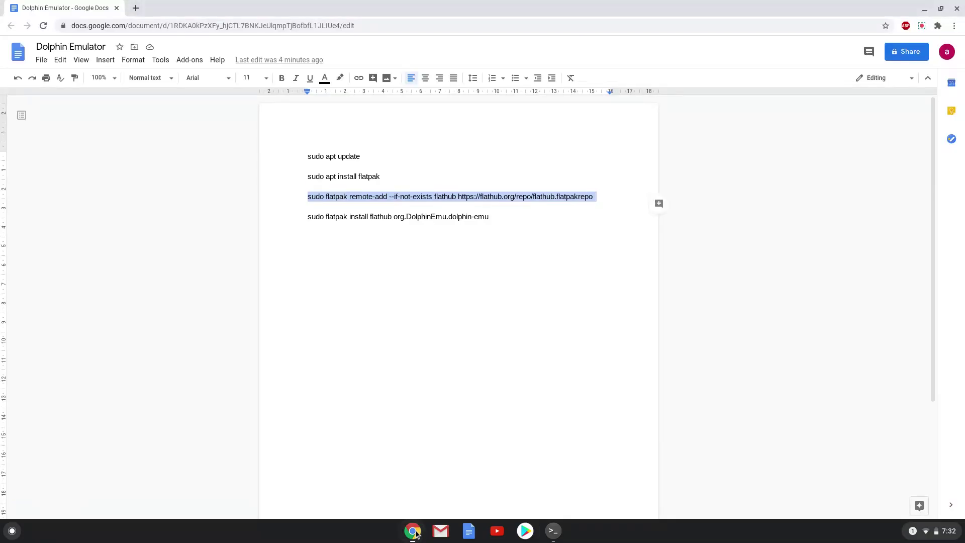
# Step: Copy and run the Dolphin flatpak install command, accepting the runtime and six-download prompts
pyautogui.tripleClick(358, 217)
pyautogui.rightClick(358, 217)
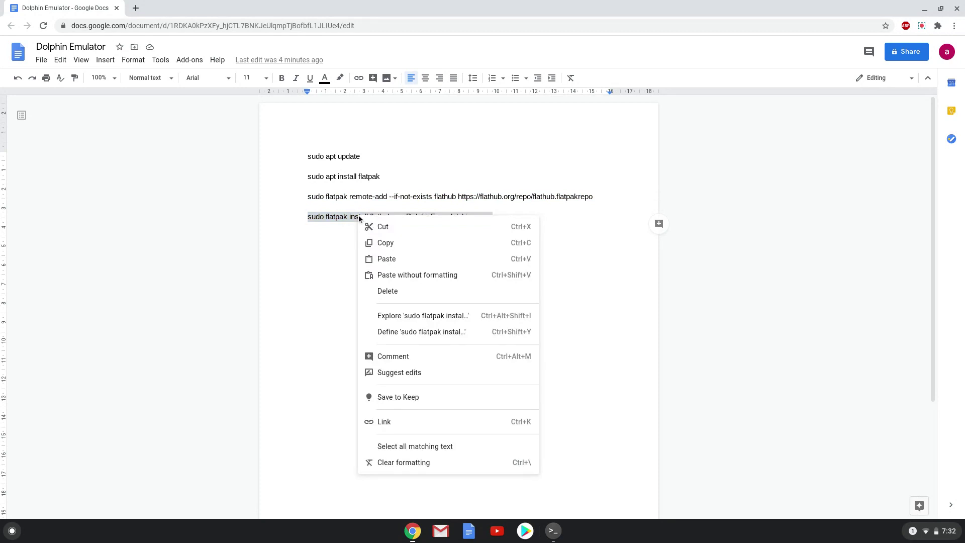
pyautogui.click(385, 242)
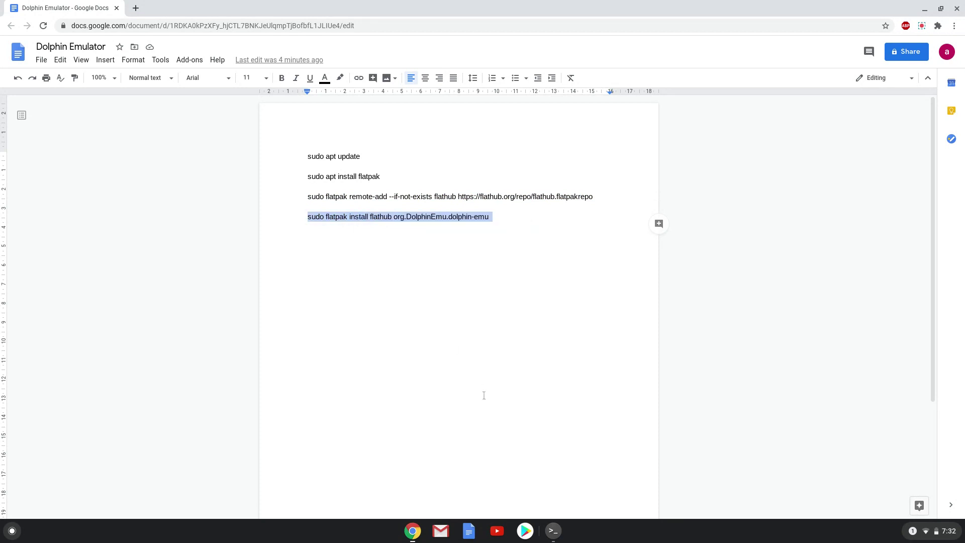
pyautogui.click(554, 531)
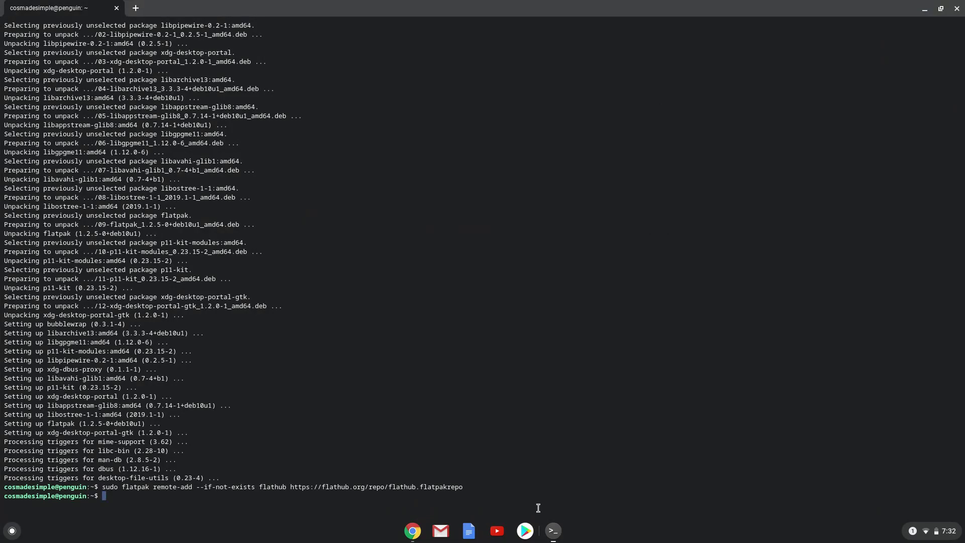
pyautogui.hotkey('ctrl', 'shift', 'v')
pyautogui.press('Return')
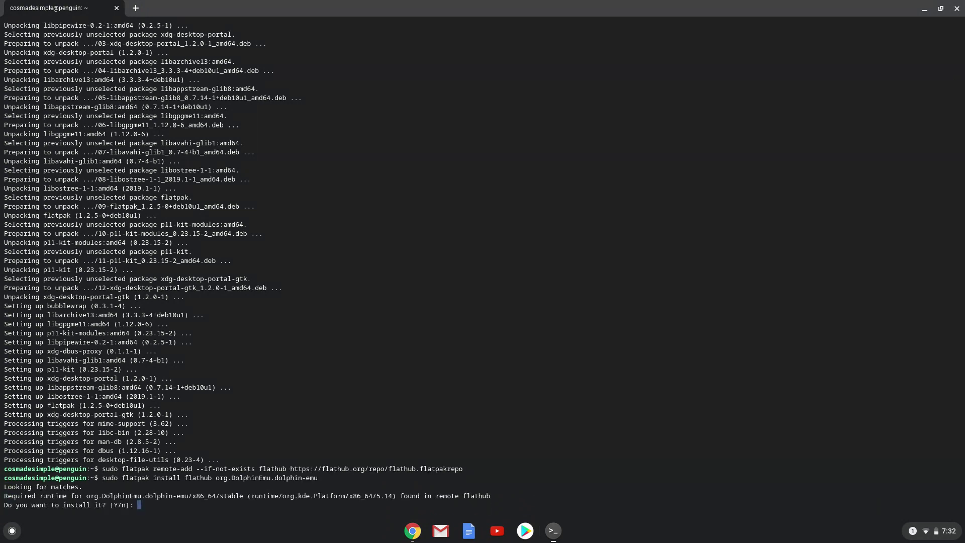
pyautogui.press('Return')
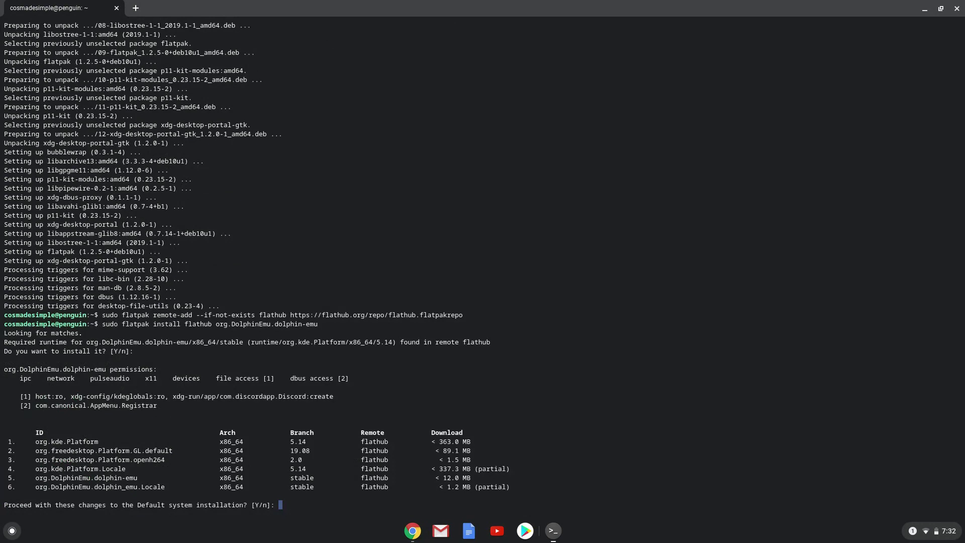
pyautogui.press('Return')
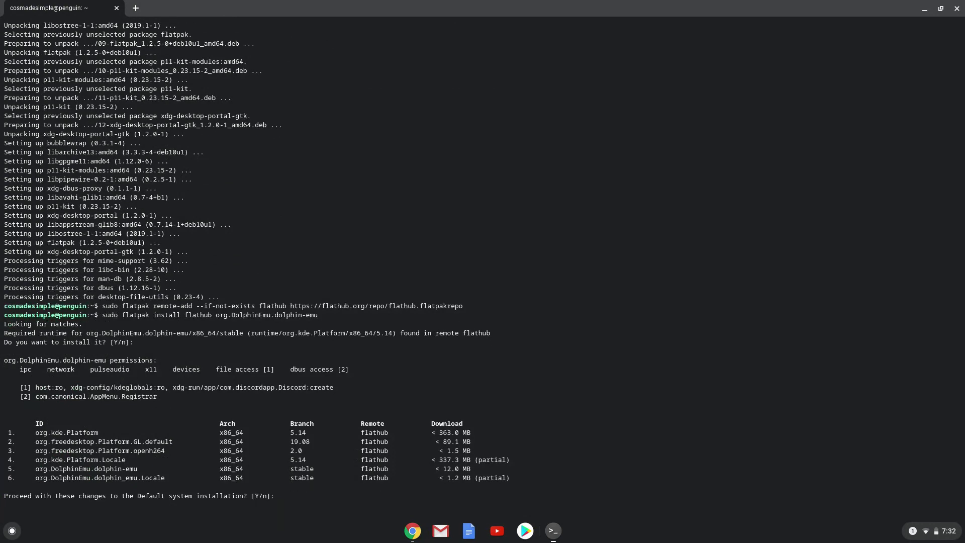